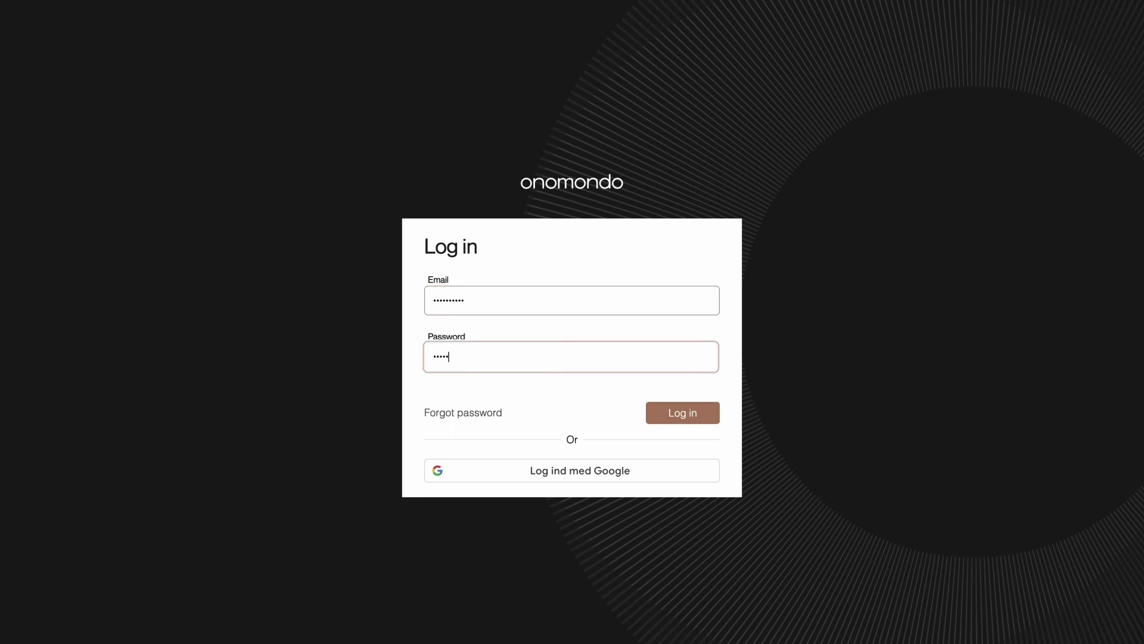
{"action": "type", "text": "••"}
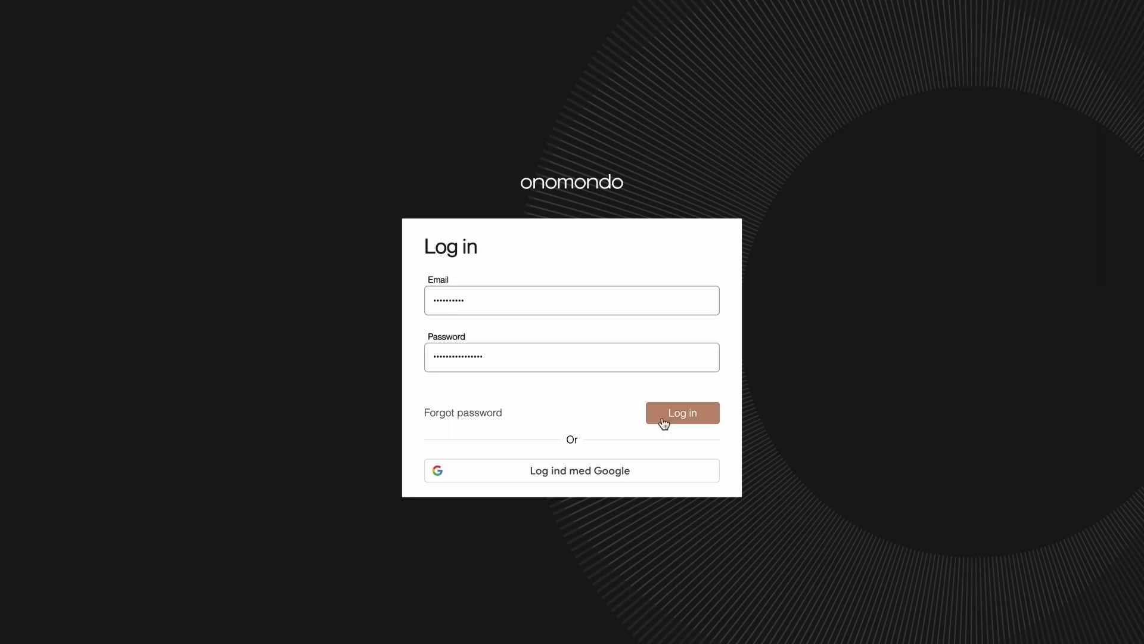
- Log in to the Onomondo account to reach the December fleet dashboard
{"action": "left_click", "coordinate": [682, 412]}
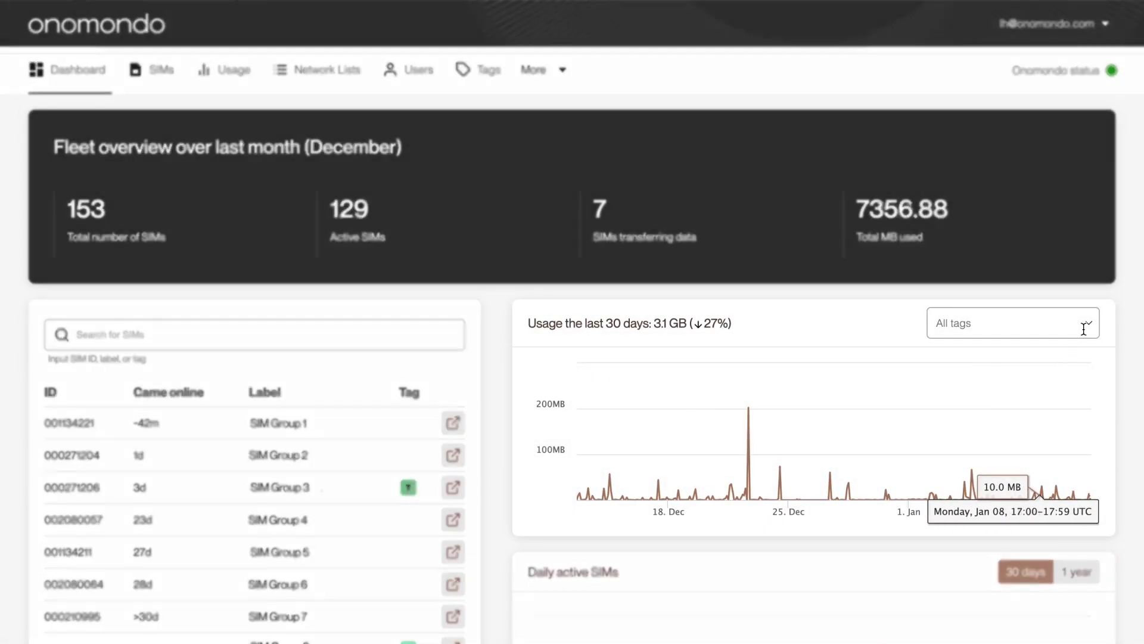
- Check the All tags filter options on the dashboard, keeping all tags selected
{"action": "left_click", "coordinate": [1082, 323]}
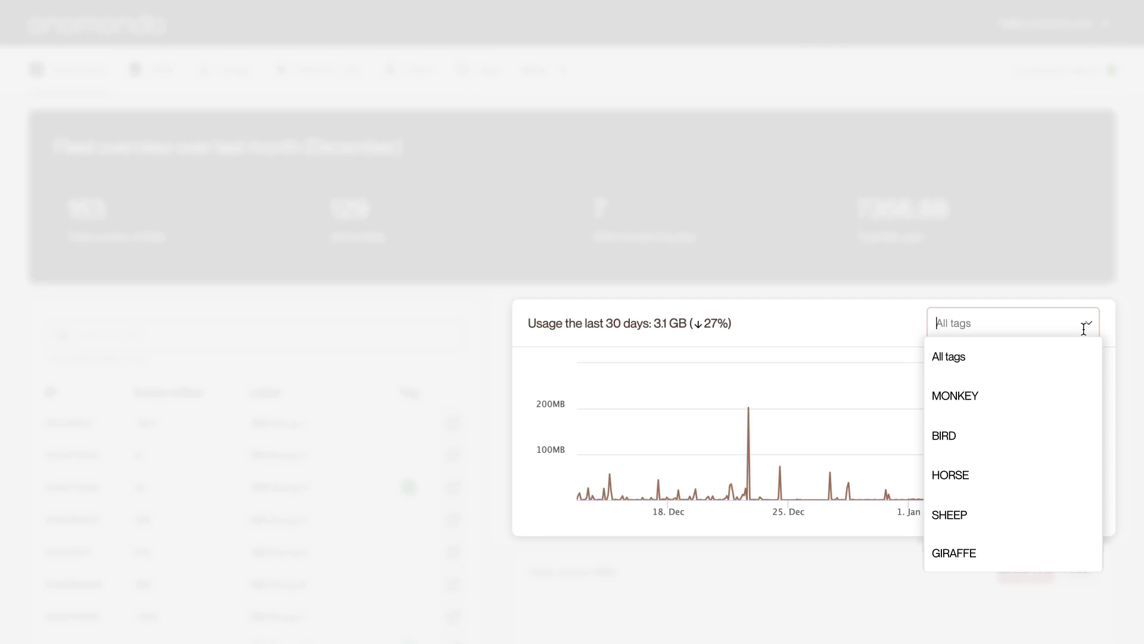
{"action": "left_click", "coordinate": [1084, 329]}
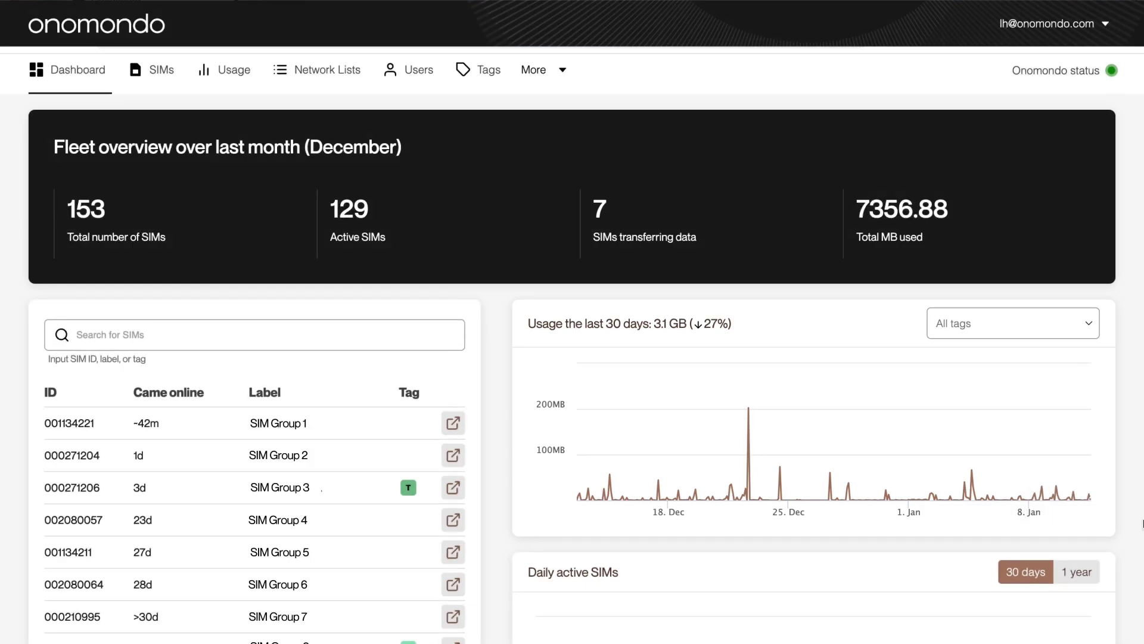
{"action": "scroll", "coordinate": [501, 358], "scroll_direction": "down", "scroll_amount": 5}
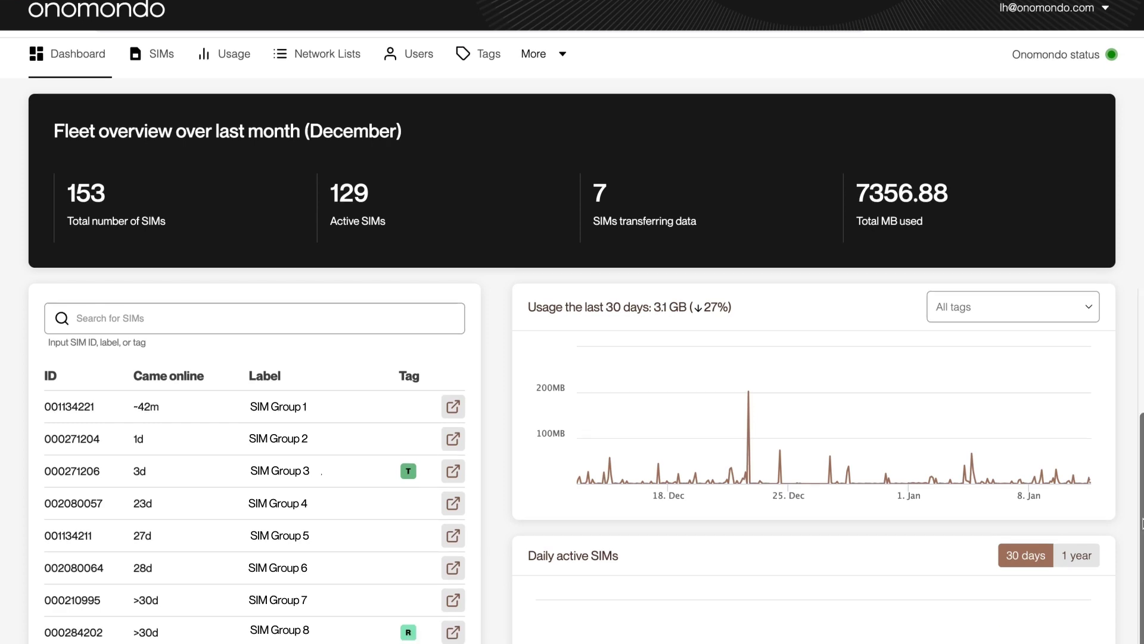
{"action": "scroll", "coordinate": [501, 269], "scroll_direction": "down", "scroll_amount": 3}
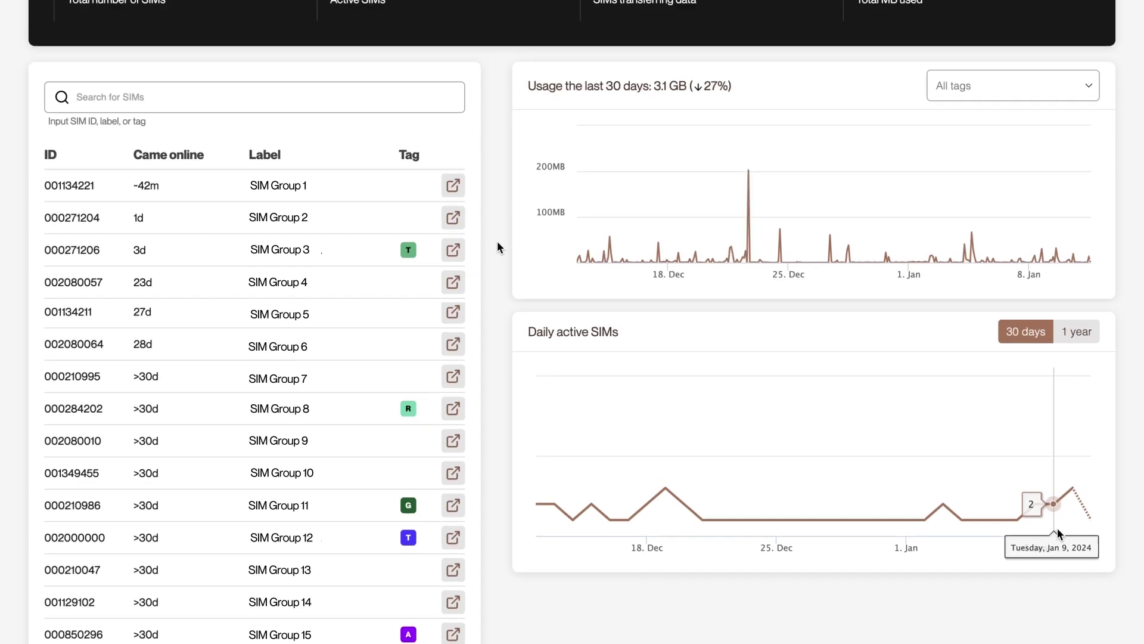
{"action": "scroll", "coordinate": [498, 228], "scroll_direction": "up", "scroll_amount": 8}
- Open the SIM list, review the Status filter options, and clear the search box
{"action": "left_click", "coordinate": [162, 70]}
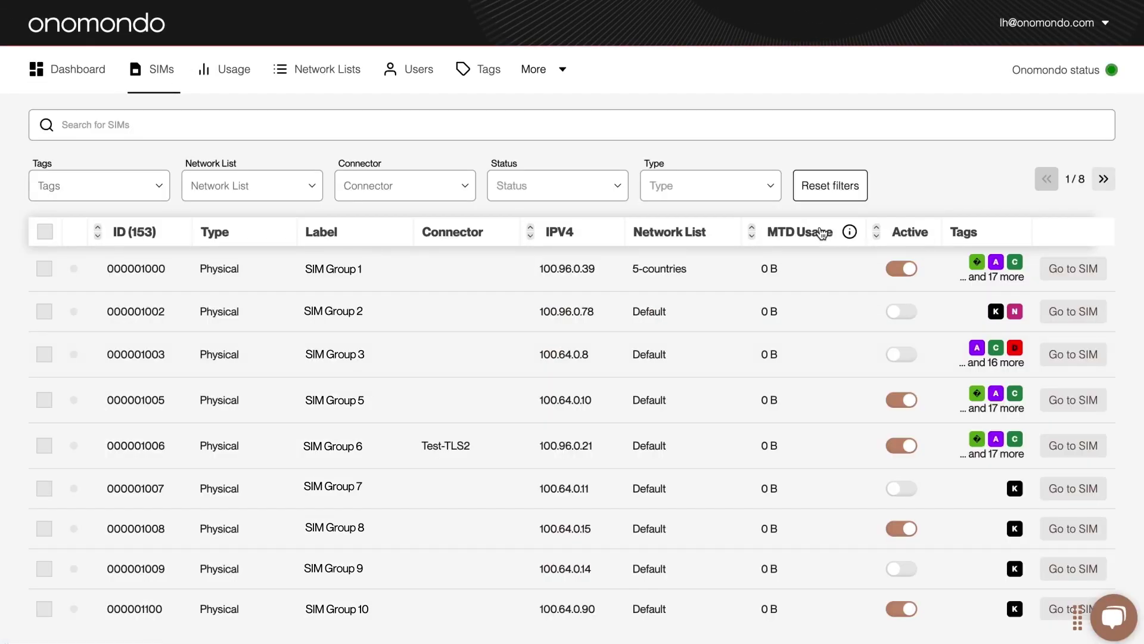
{"action": "left_click", "coordinate": [615, 186]}
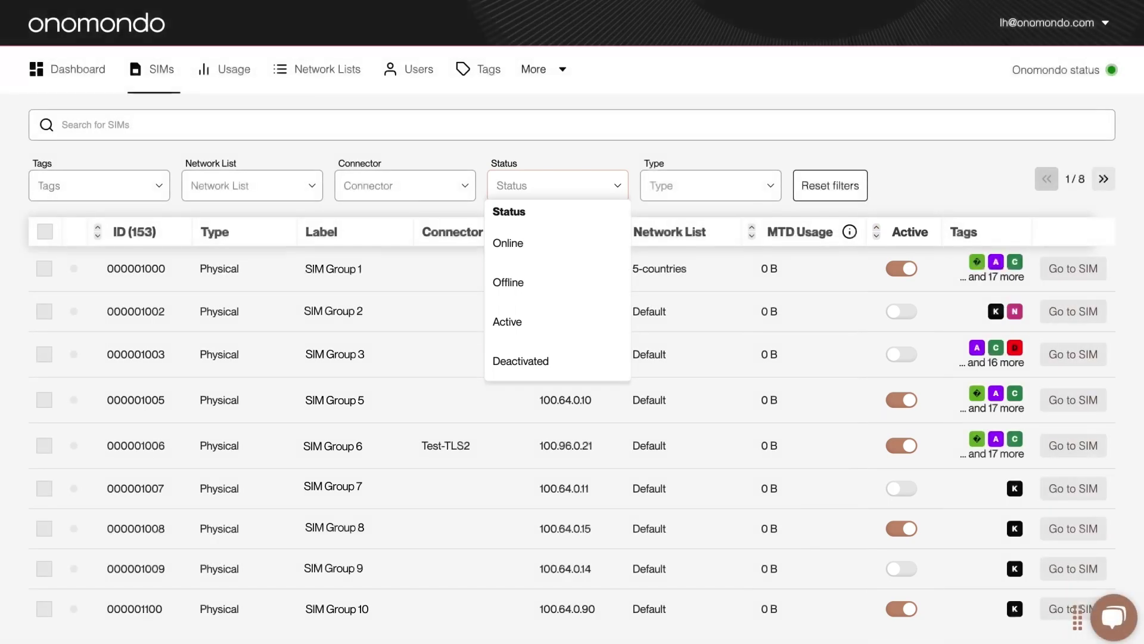
{"action": "left_click", "coordinate": [397, 123]}
{"action": "type", "text": "tes"}
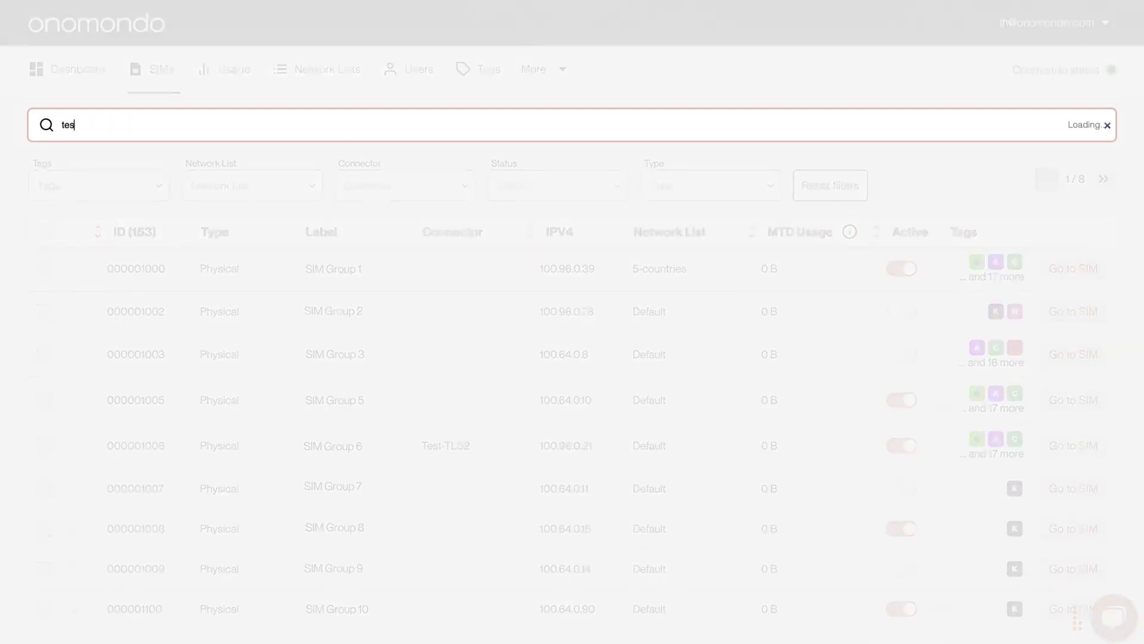
{"action": "type", "text": "ting"}
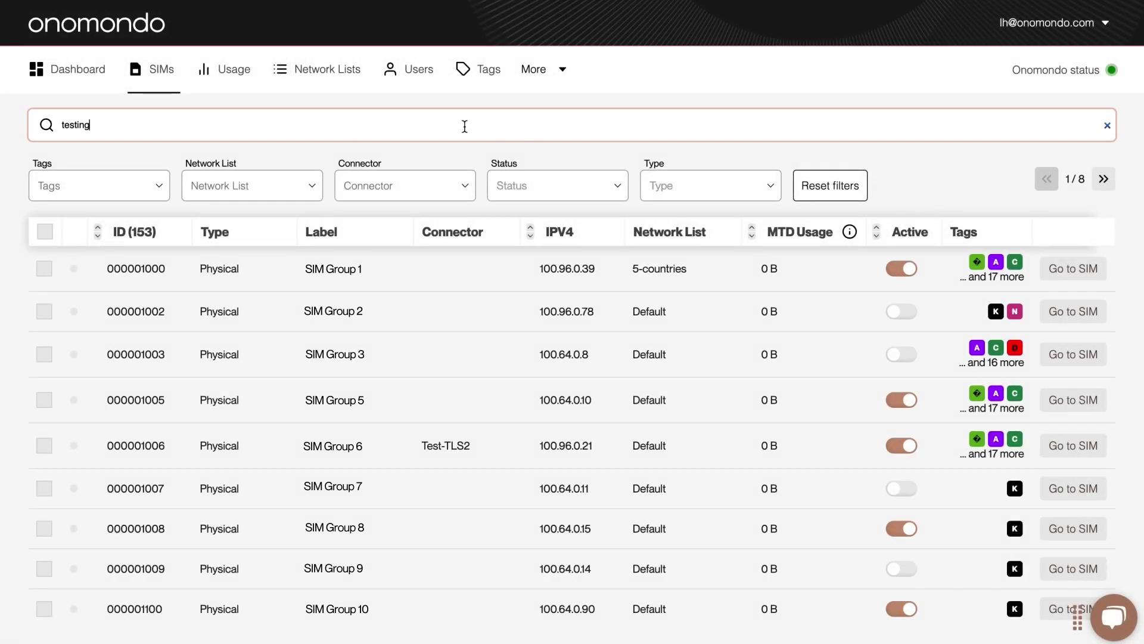
{"action": "key", "text": "ctrl+a"}
{"action": "key", "text": "BackSpace"}
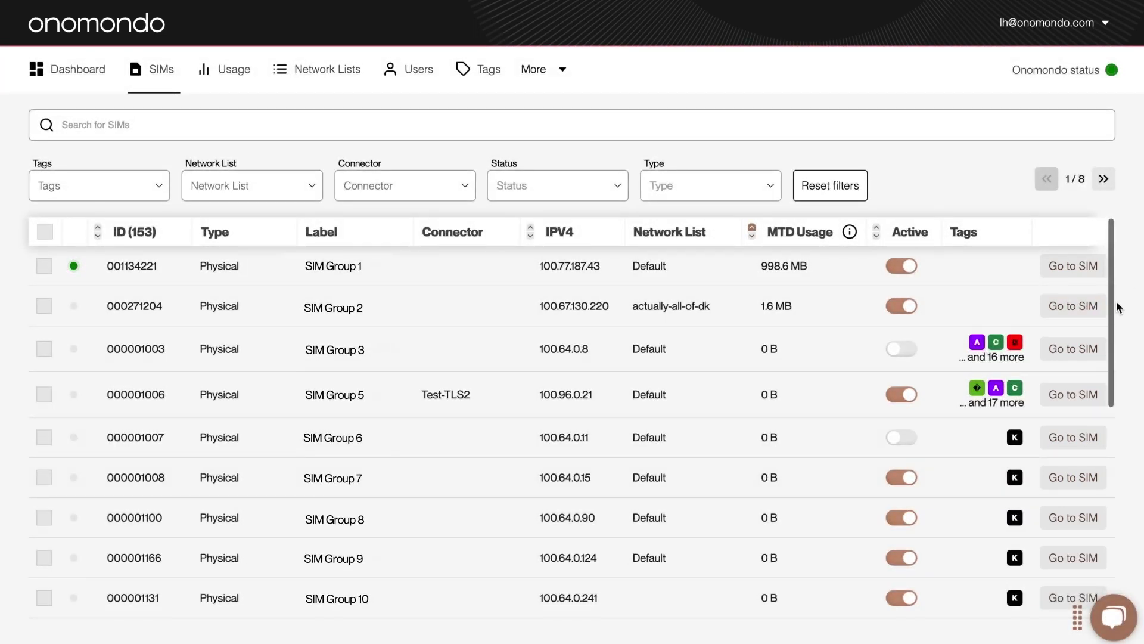
- Open SIM 001134221's details and view its network and signalling logs
{"action": "left_click", "coordinate": [1073, 266]}
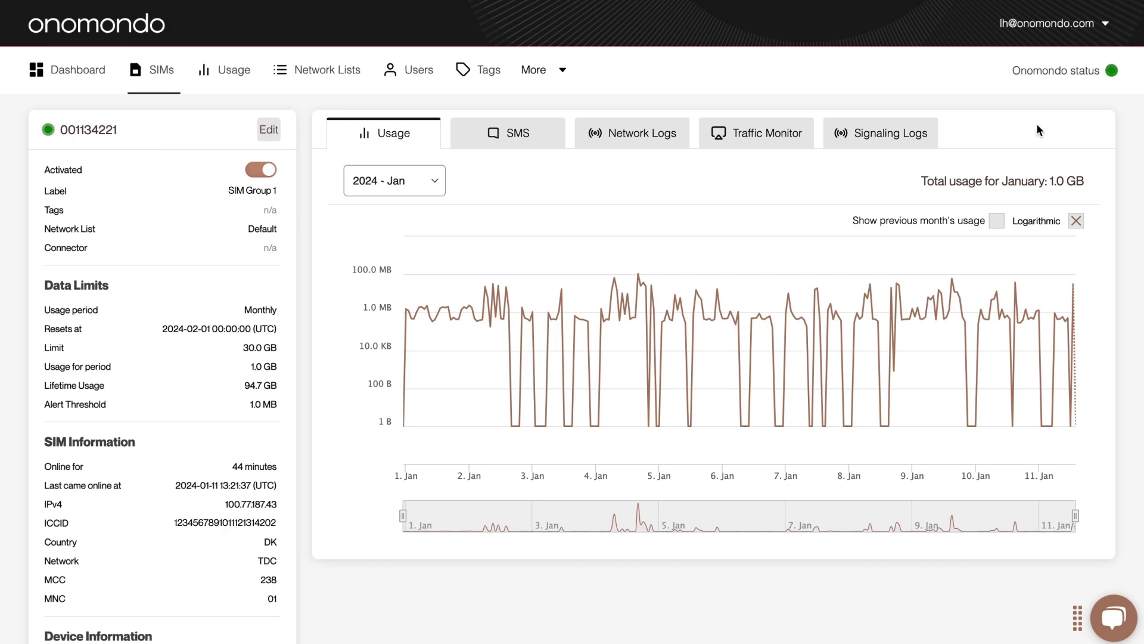
{"action": "left_click", "coordinate": [632, 133]}
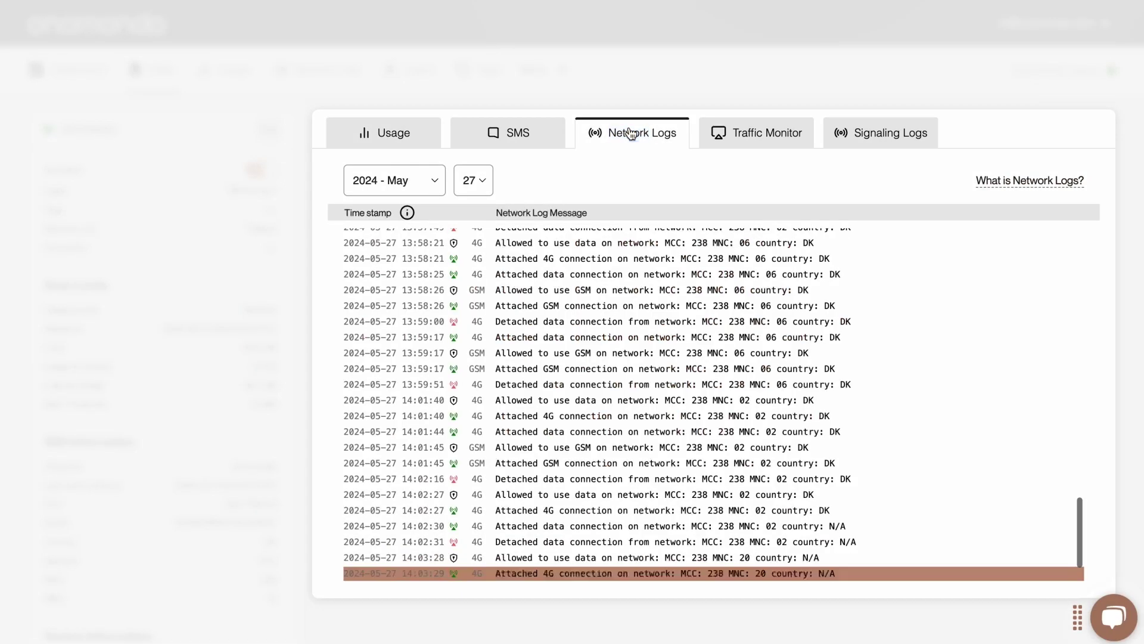
{"action": "left_click", "coordinate": [810, 141]}
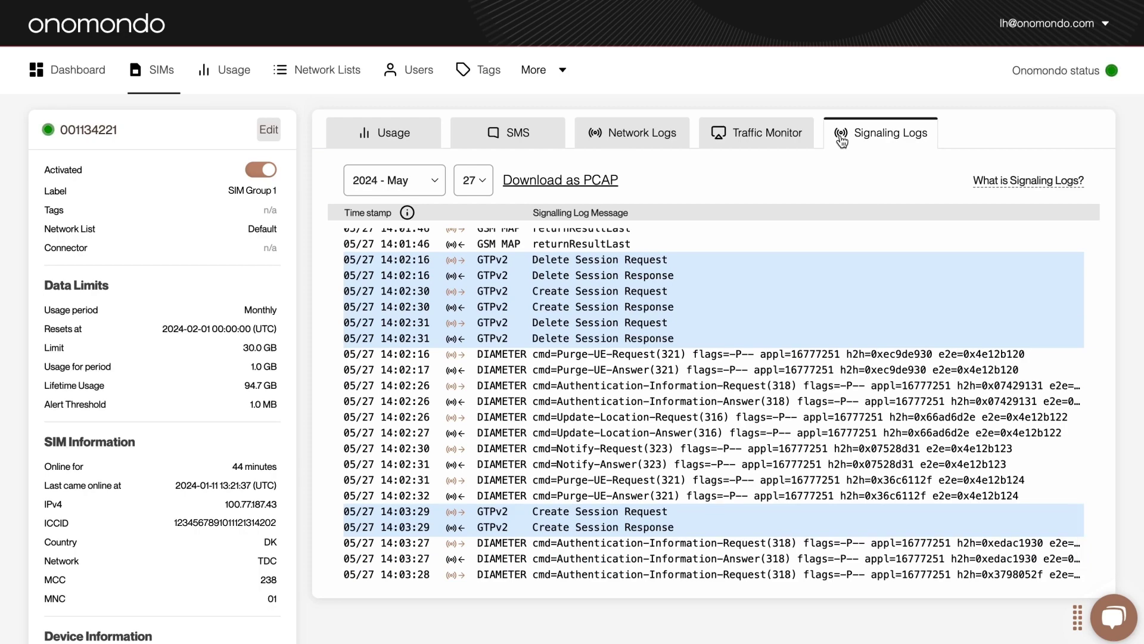
{"action": "left_click", "coordinate": [642, 132]}
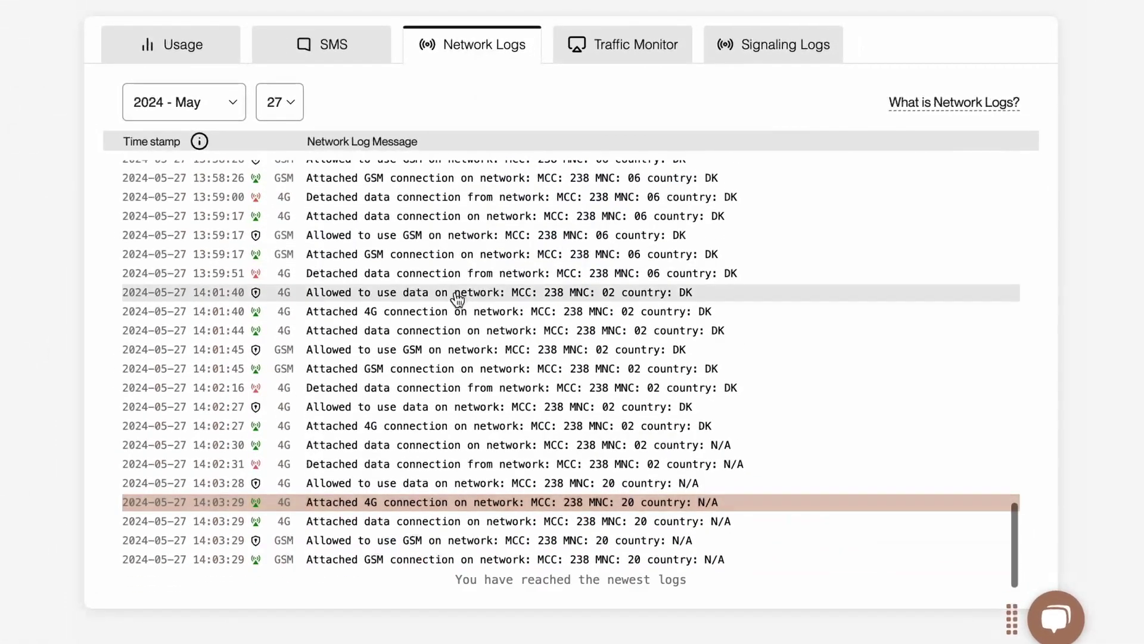
{"action": "scroll", "coordinate": [362, 408], "scroll_direction": "up", "scroll_amount": 3}
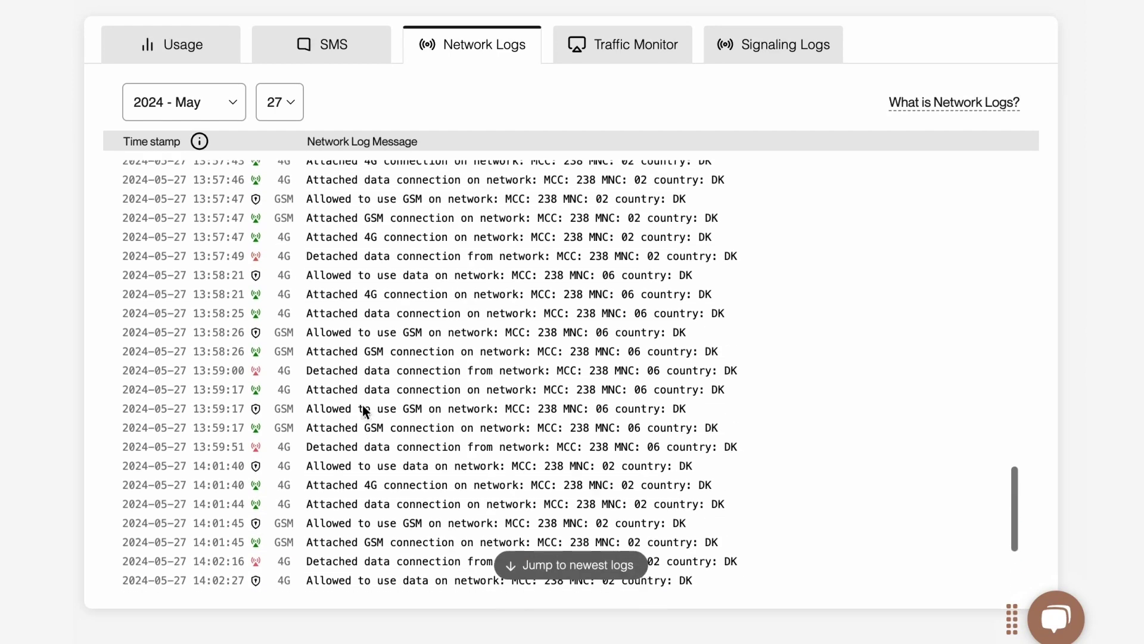
{"action": "scroll", "coordinate": [362, 406], "scroll_direction": "up", "scroll_amount": 3}
{"action": "scroll", "coordinate": [363, 405], "scroll_direction": "up", "scroll_amount": 3}
{"action": "scroll", "coordinate": [362, 405], "scroll_direction": "up", "scroll_amount": 3}
{"action": "scroll", "coordinate": [362, 405], "scroll_direction": "up", "scroll_amount": 3}
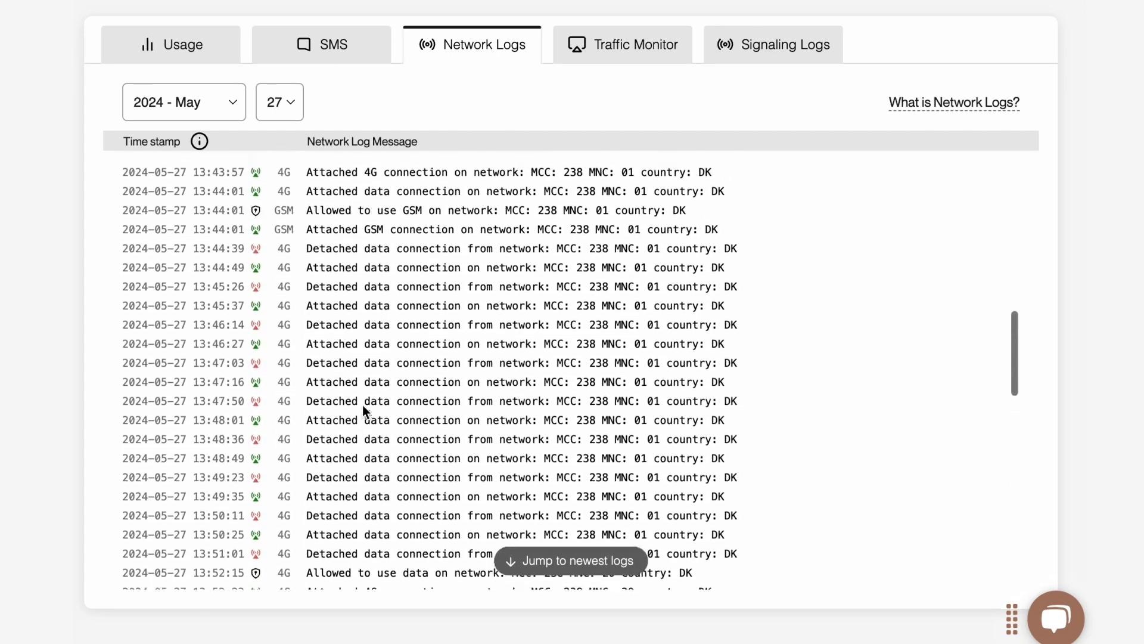
{"action": "scroll", "coordinate": [362, 405], "scroll_direction": "up", "scroll_amount": 3}
{"action": "scroll", "coordinate": [361, 405], "scroll_direction": "up", "scroll_amount": 2}
{"action": "scroll", "coordinate": [363, 406], "scroll_direction": "down", "scroll_amount": 4}
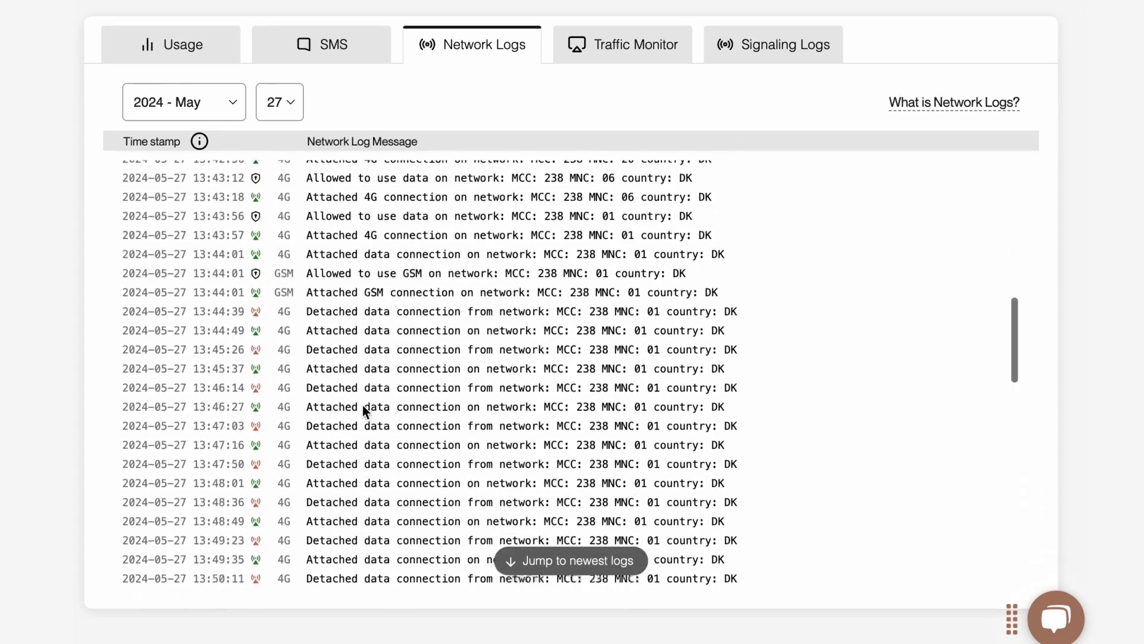
{"action": "scroll", "coordinate": [363, 405], "scroll_direction": "down", "scroll_amount": 4}
{"action": "scroll", "coordinate": [363, 405], "scroll_direction": "down", "scroll_amount": 3}
- Expand the 14:02:31 detach, 14:02:30 attach and another entry, then view Traffic Monitor
{"action": "left_click", "coordinate": [568, 560]}
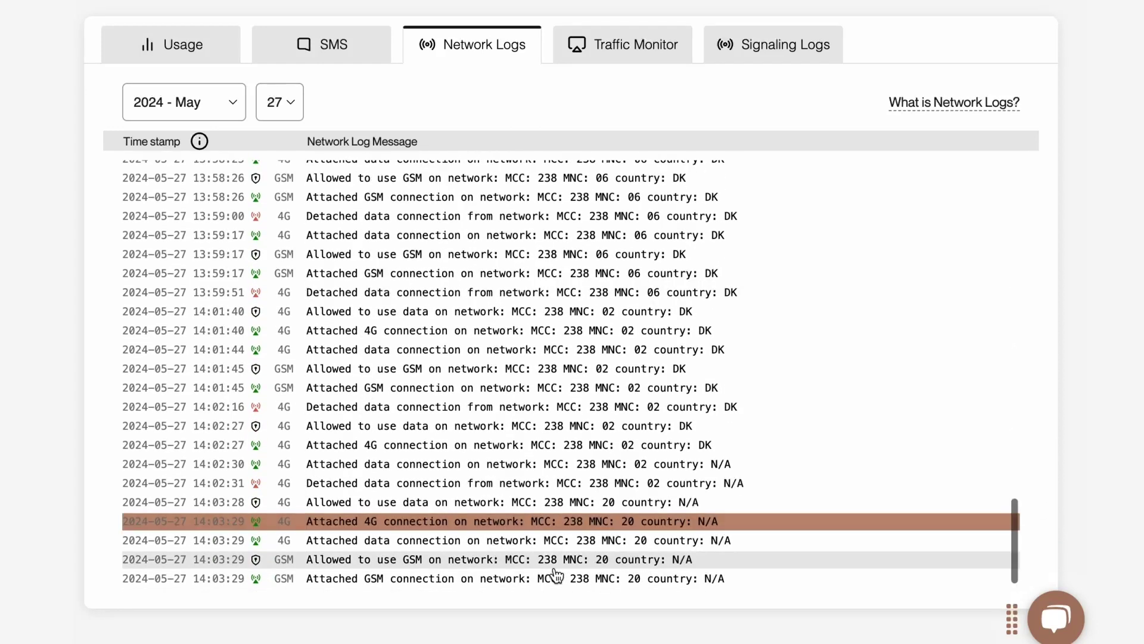
{"action": "left_click", "coordinate": [273, 484]}
{"action": "left_click", "coordinate": [346, 463]}
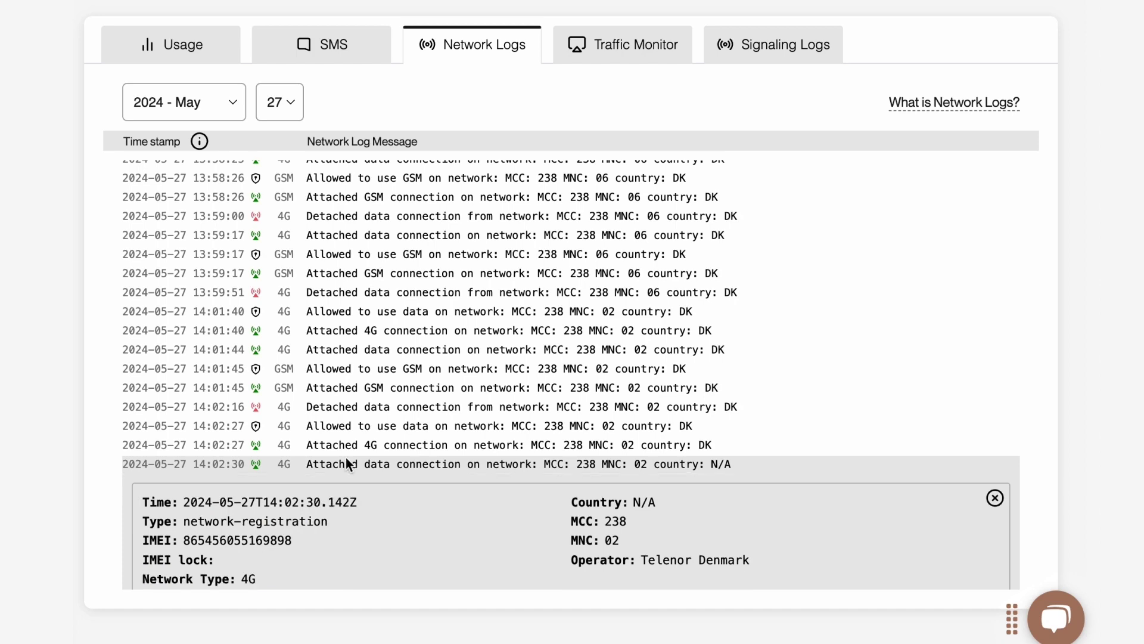
{"action": "left_click", "coordinate": [346, 447]}
{"action": "scroll", "coordinate": [417, 575], "scroll_direction": "down", "scroll_amount": 5}
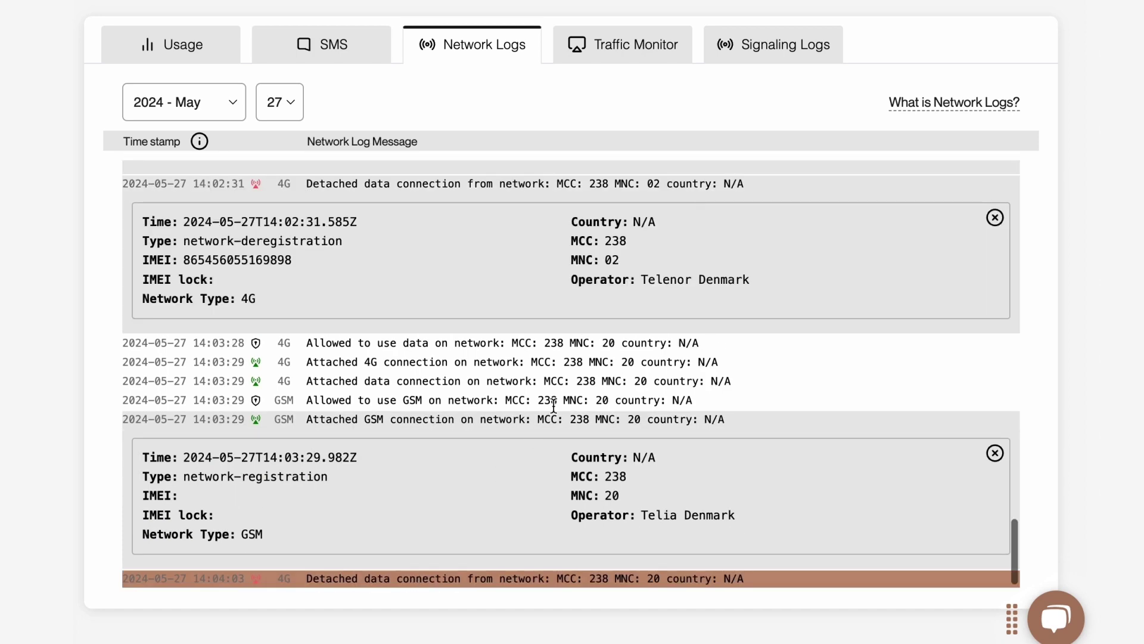
{"action": "scroll", "coordinate": [522, 331], "scroll_direction": "up", "scroll_amount": 4}
{"action": "scroll", "coordinate": [522, 332], "scroll_direction": "up", "scroll_amount": 4}
{"action": "scroll", "coordinate": [521, 331], "scroll_direction": "up", "scroll_amount": 2}
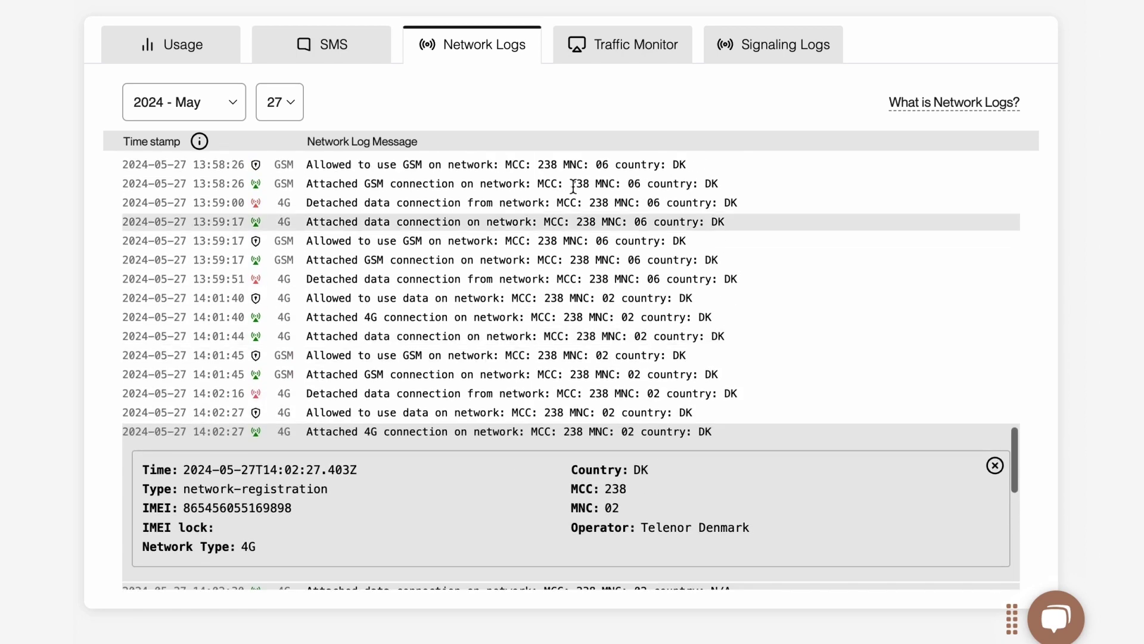
{"action": "left_click", "coordinate": [617, 44]}
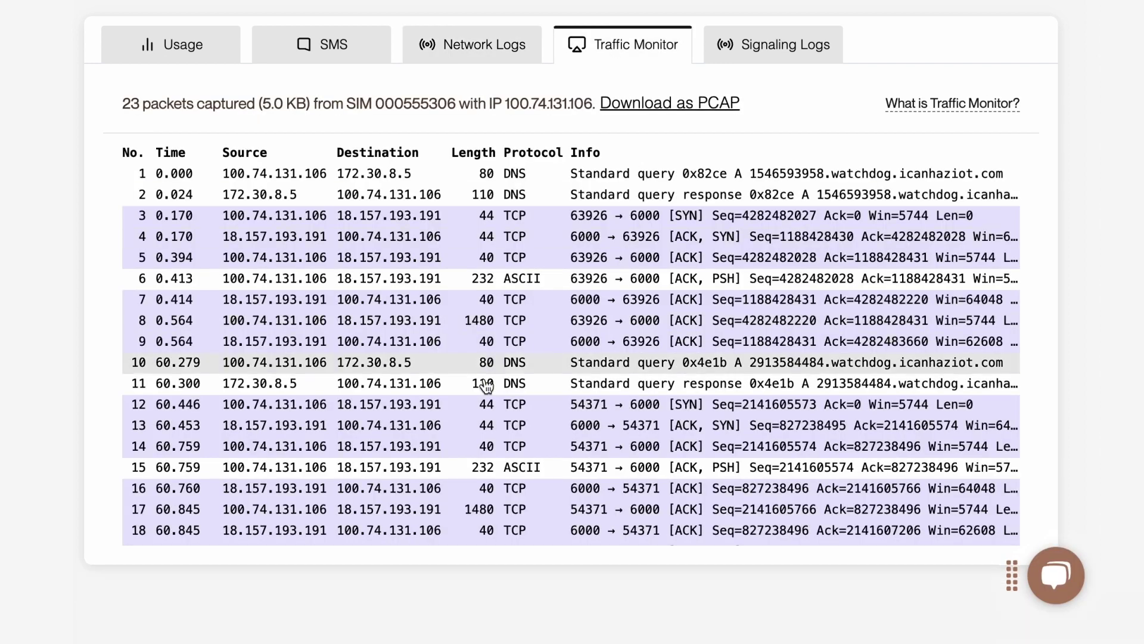
{"action": "scroll", "coordinate": [488, 382], "scroll_direction": "down", "scroll_amount": 2}
{"action": "scroll", "coordinate": [500, 375], "scroll_direction": "down", "scroll_amount": 3}
{"action": "scroll", "coordinate": [510, 365], "scroll_direction": "up", "scroll_amount": 5}
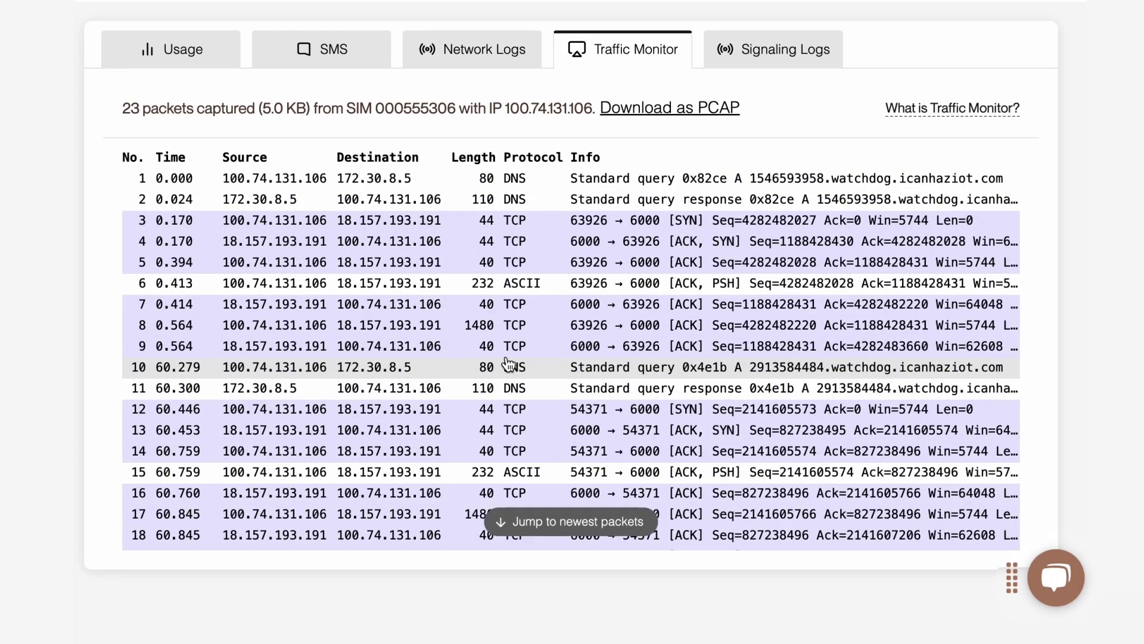
{"action": "scroll", "coordinate": [512, 365], "scroll_direction": "down", "scroll_amount": 3}
{"action": "scroll", "coordinate": [511, 365], "scroll_direction": "up", "scroll_amount": 3}
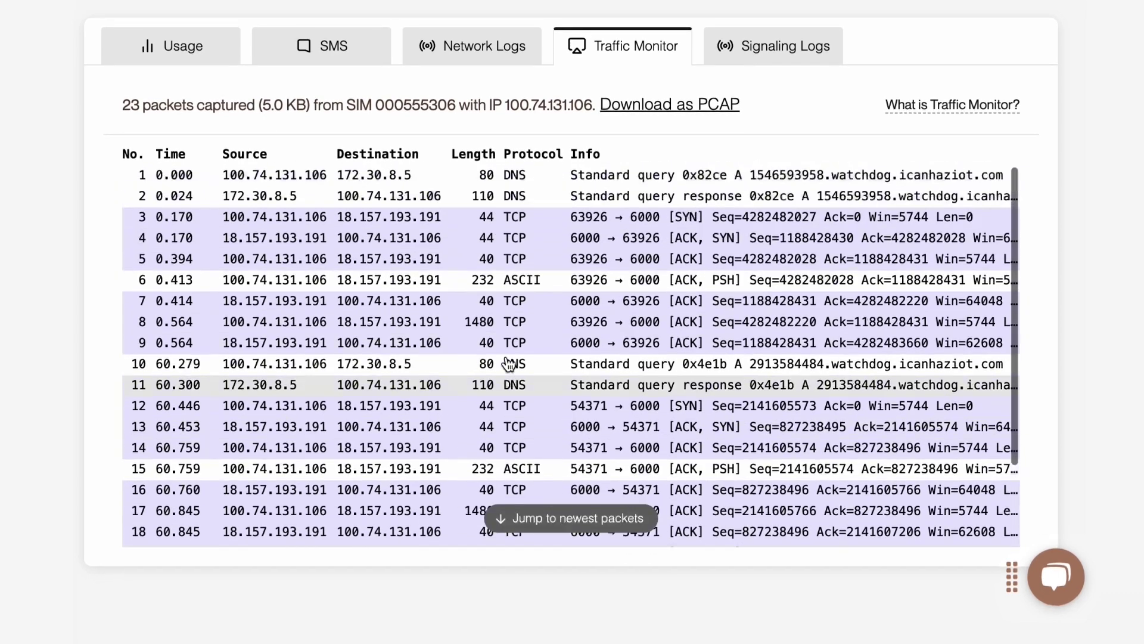
- Select captured packet 17 and display its raw hex dump
{"action": "left_click", "coordinate": [823, 490]}
{"action": "left_click", "coordinate": [823, 512]}
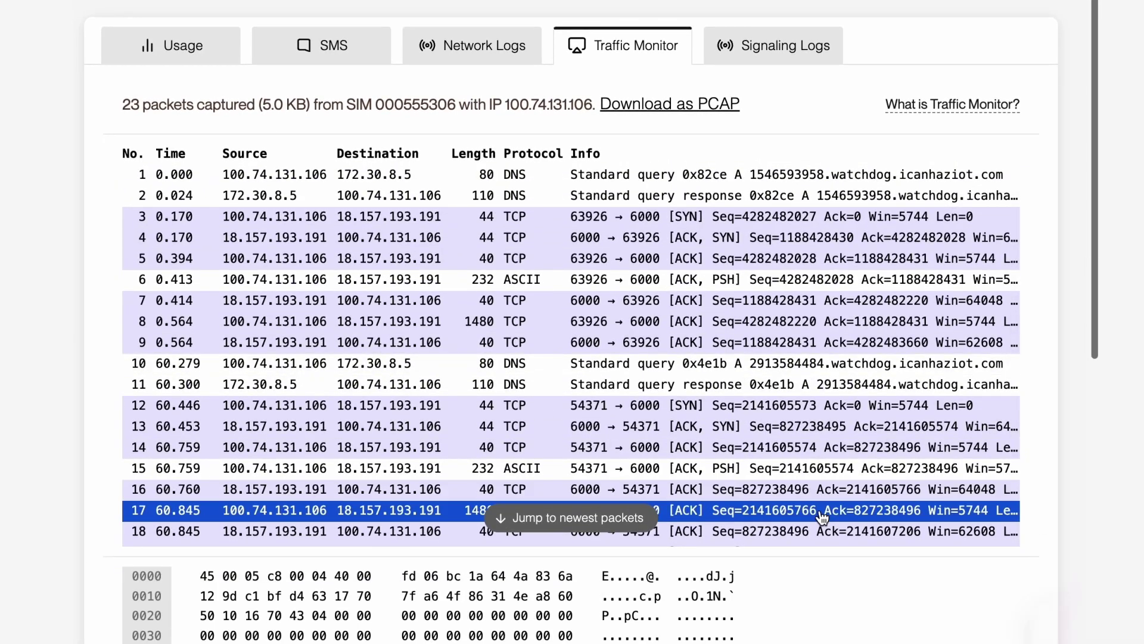
{"action": "scroll", "coordinate": [553, 419], "scroll_direction": "up", "scroll_amount": 1}
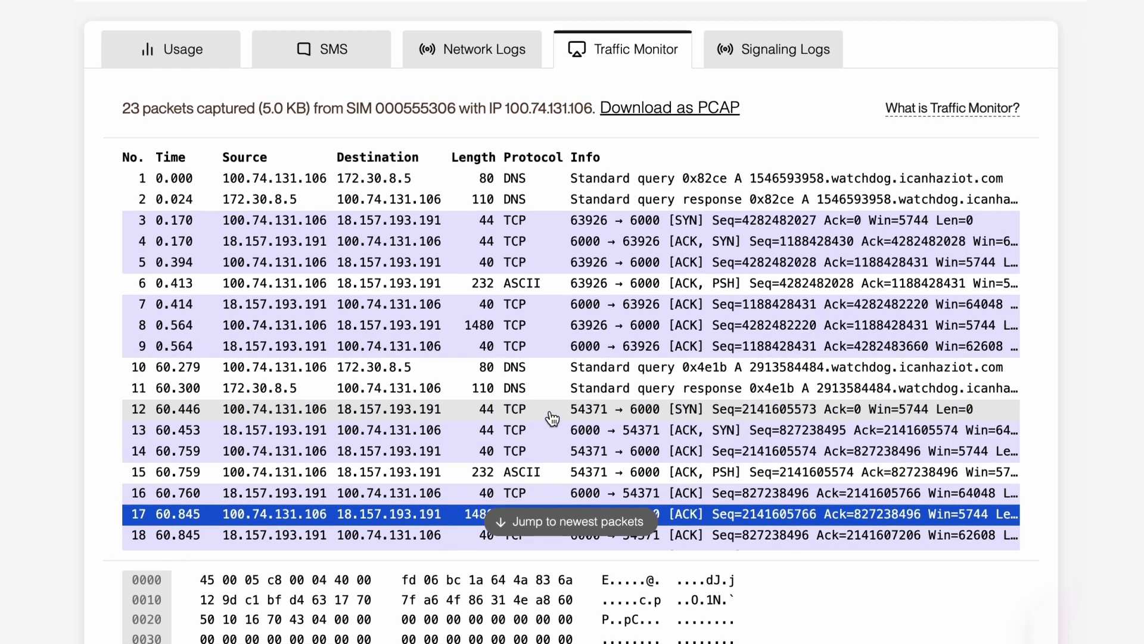
{"action": "scroll", "coordinate": [553, 418], "scroll_direction": "down", "scroll_amount": 3}
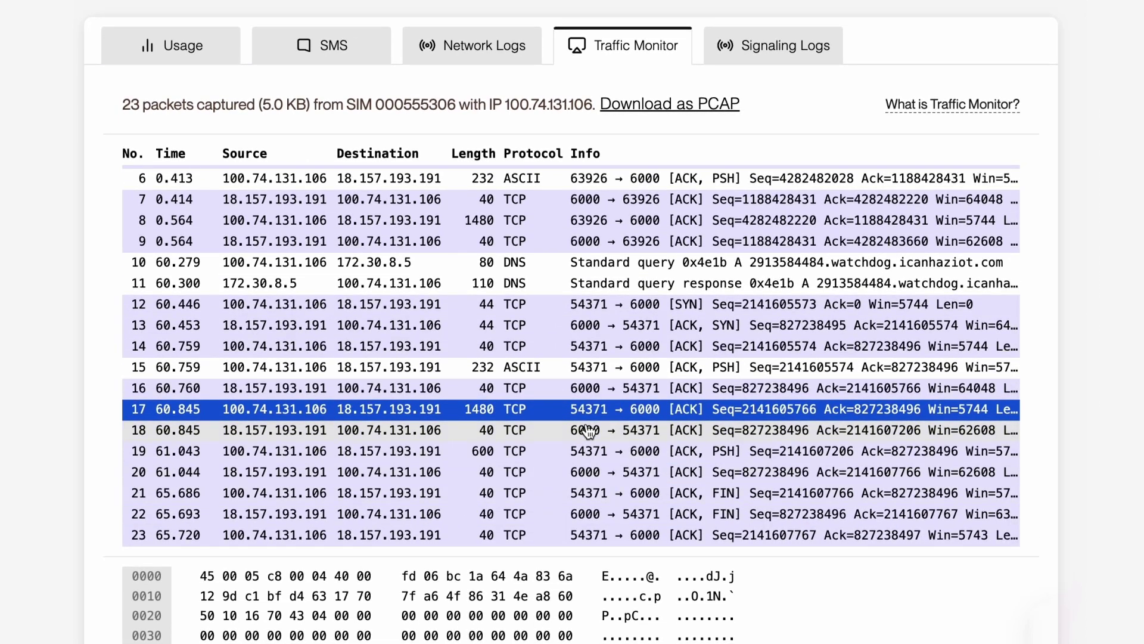
- View the SIM's signaling logs, then go to the Network Lists page
{"action": "left_click", "coordinate": [773, 45]}
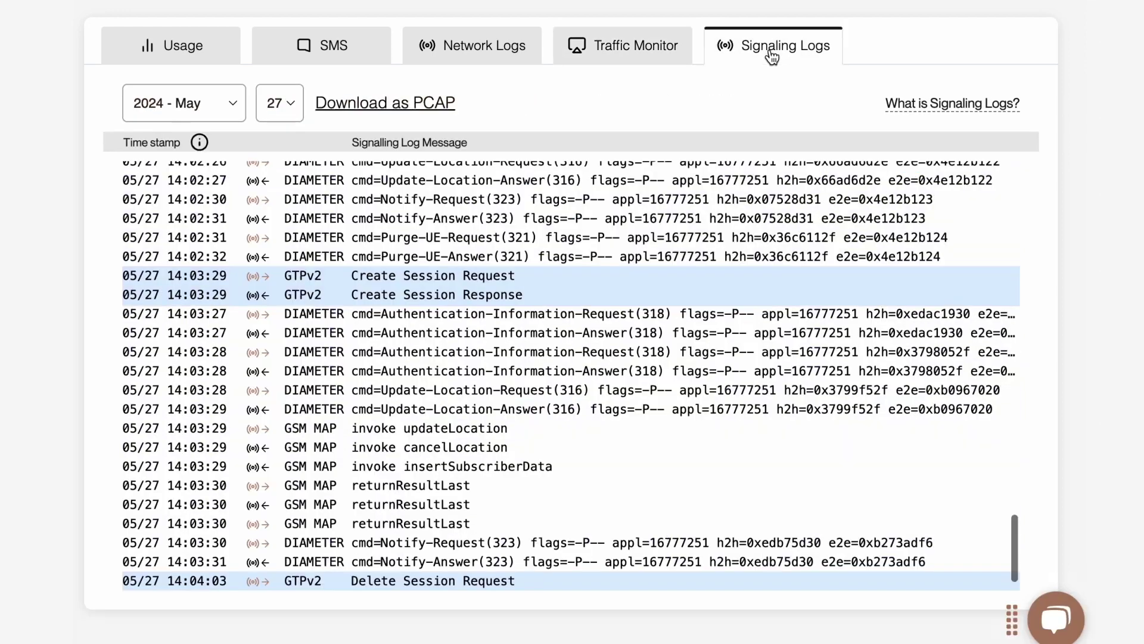
{"action": "scroll", "coordinate": [527, 383], "scroll_direction": "up", "scroll_amount": 5}
{"action": "scroll", "coordinate": [528, 383], "scroll_direction": "up", "scroll_amount": 5}
{"action": "scroll", "coordinate": [528, 383], "scroll_direction": "up", "scroll_amount": 3}
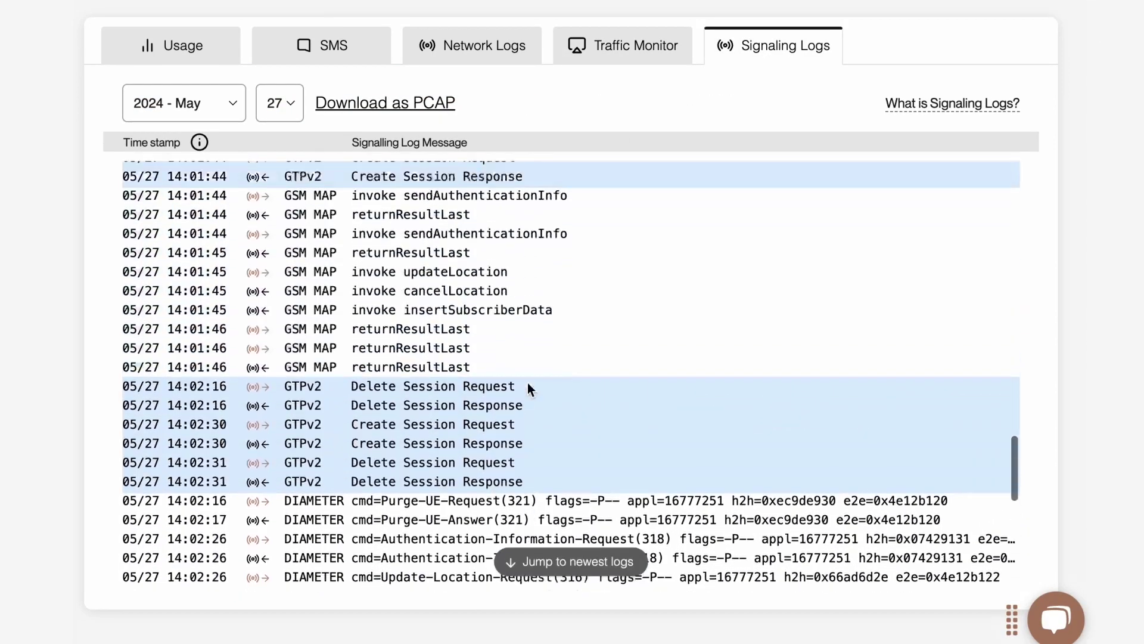
{"action": "scroll", "coordinate": [528, 383], "scroll_direction": "up", "scroll_amount": 5}
{"action": "scroll", "coordinate": [527, 383], "scroll_direction": "up", "scroll_amount": 2}
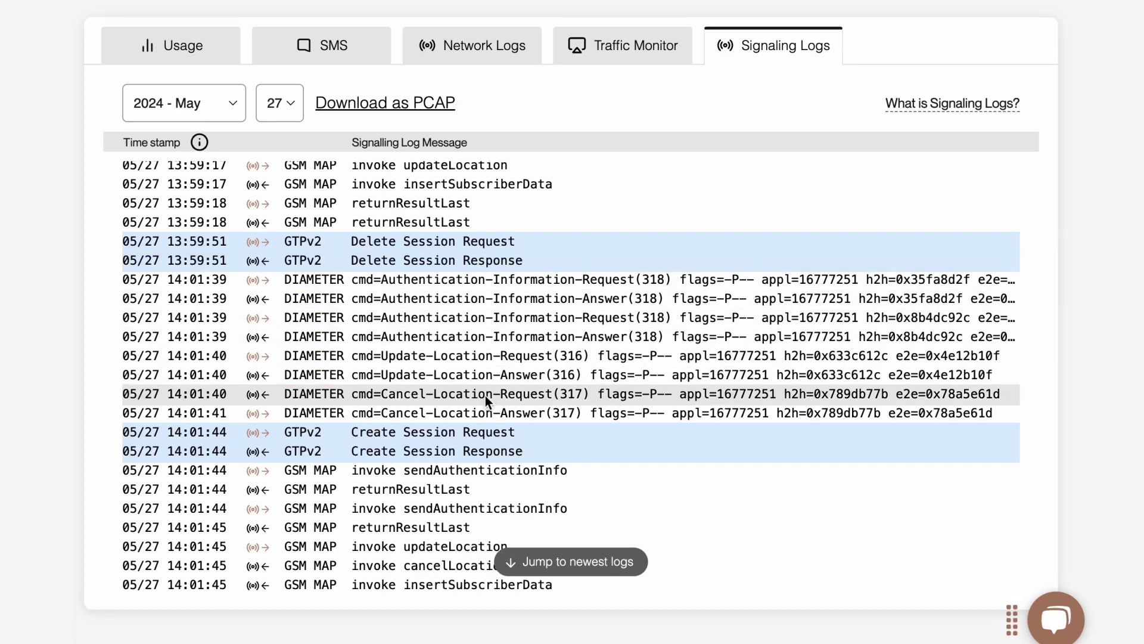
{"action": "scroll", "coordinate": [559, 398], "scroll_direction": "down", "scroll_amount": 5}
{"action": "scroll", "coordinate": [560, 399], "scroll_direction": "down", "scroll_amount": 4}
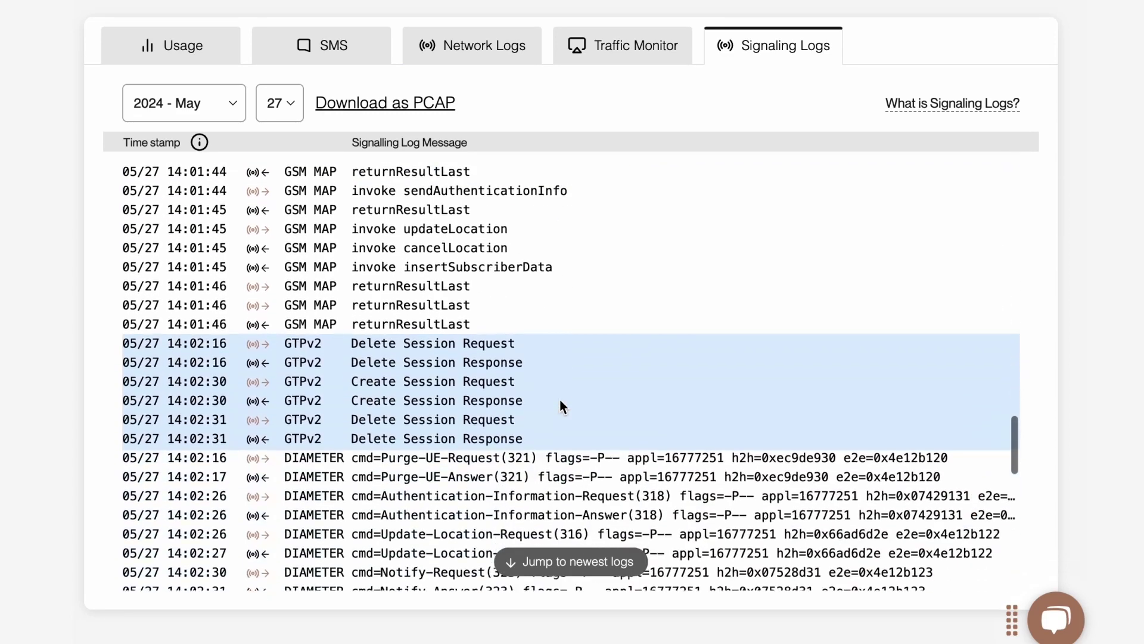
{"action": "scroll", "coordinate": [560, 398], "scroll_direction": "down", "scroll_amount": 3}
{"action": "scroll", "coordinate": [560, 398], "scroll_direction": "down", "scroll_amount": 4}
{"action": "scroll", "coordinate": [559, 399], "scroll_direction": "down", "scroll_amount": 3}
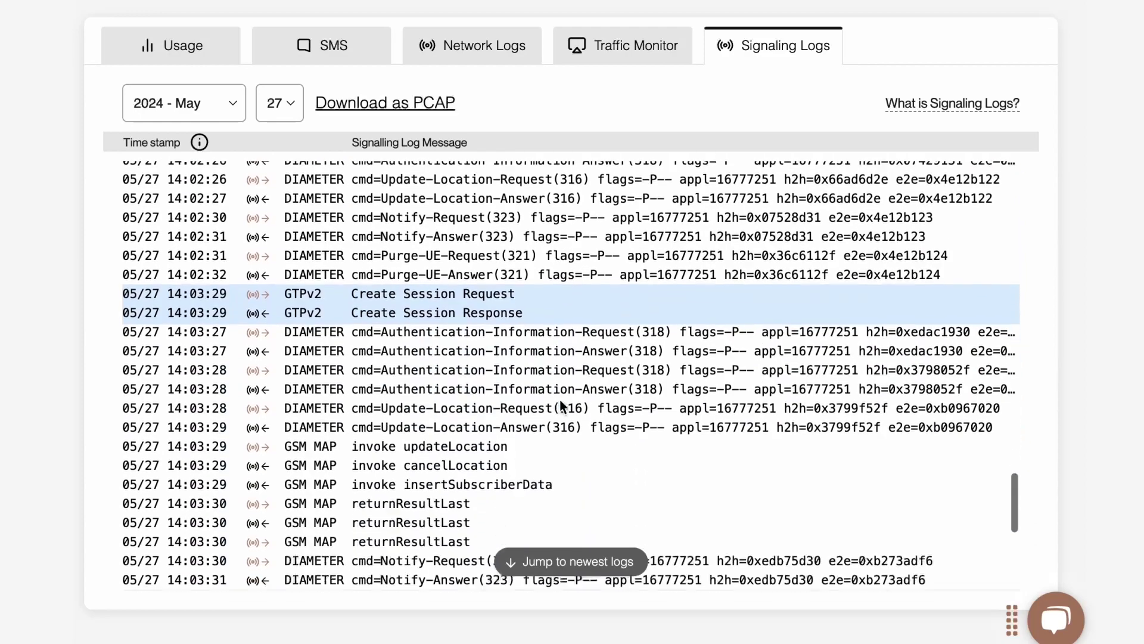
{"action": "scroll", "coordinate": [560, 399], "scroll_direction": "down", "scroll_amount": 4}
{"action": "scroll", "coordinate": [560, 400], "scroll_direction": "down", "scroll_amount": 4}
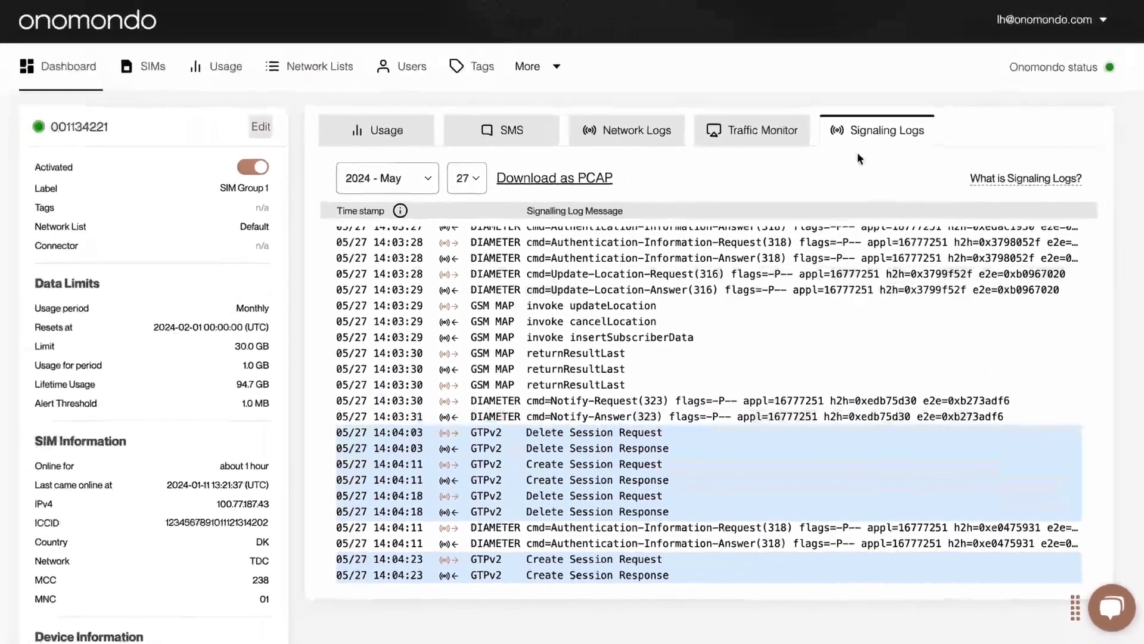
{"action": "left_click", "coordinate": [309, 66]}
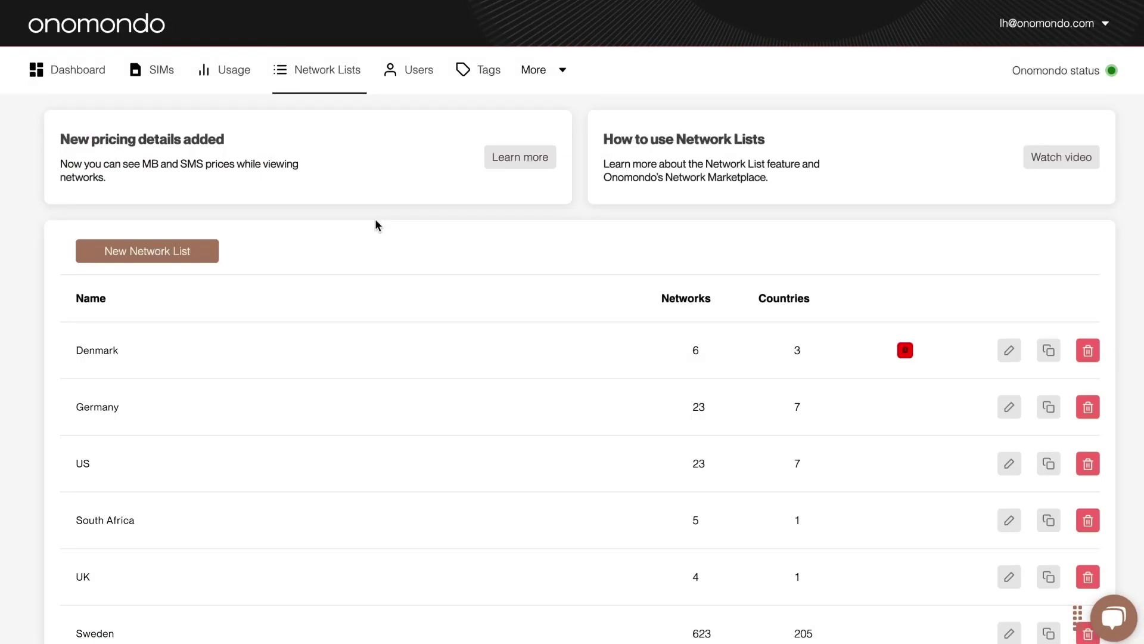
{"action": "left_click", "coordinate": [217, 251]}
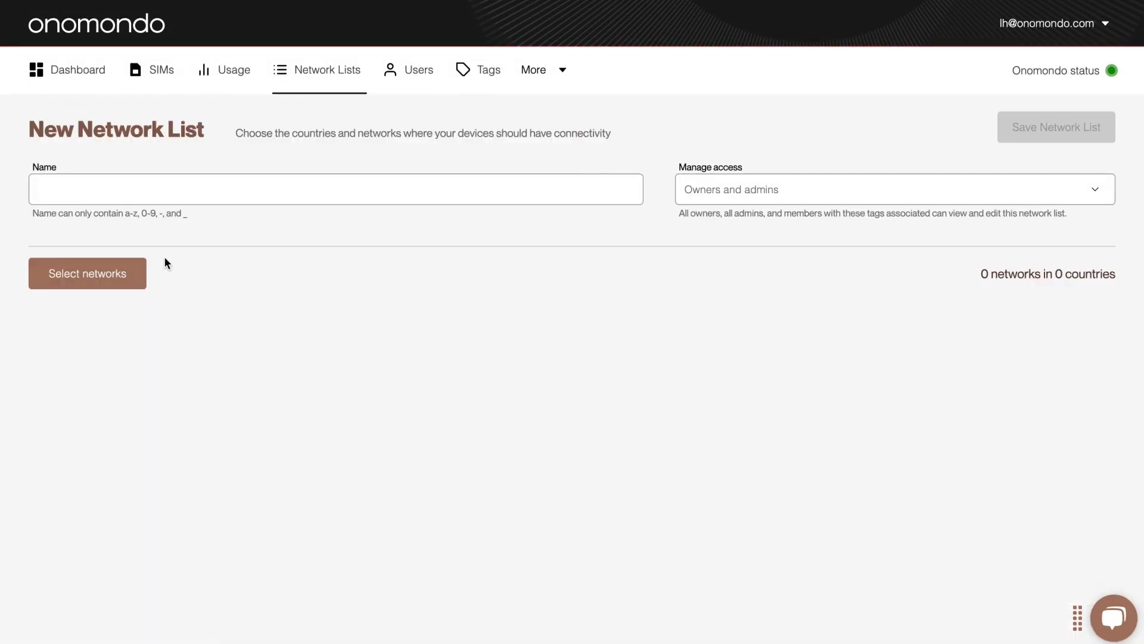
{"action": "left_click", "coordinate": [87, 272]}
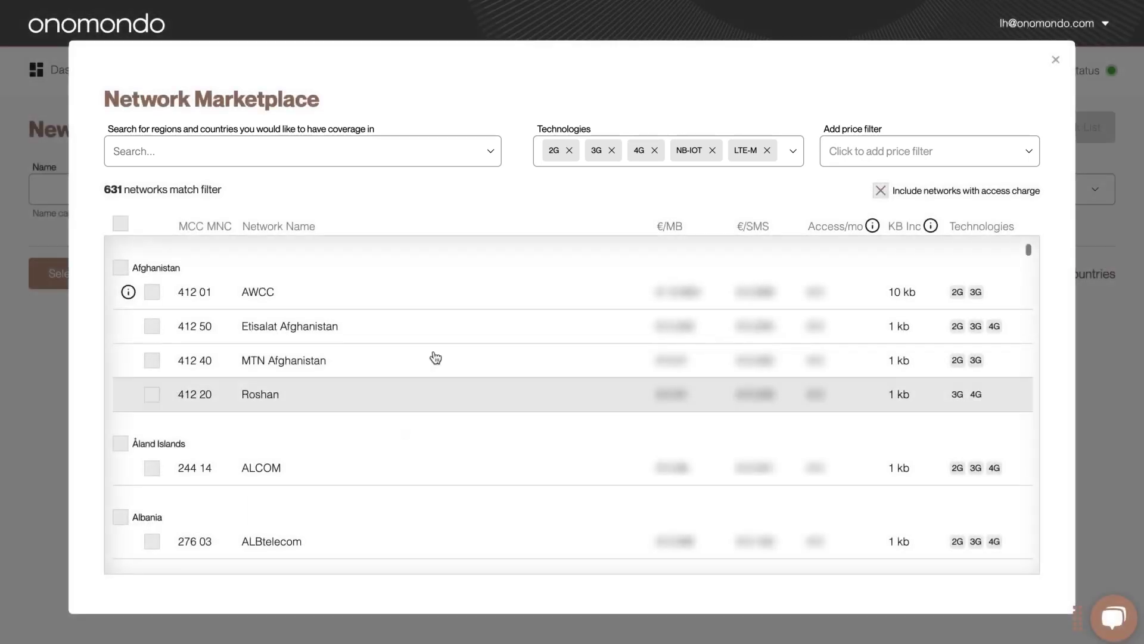
{"action": "left_click", "coordinate": [1057, 59]}
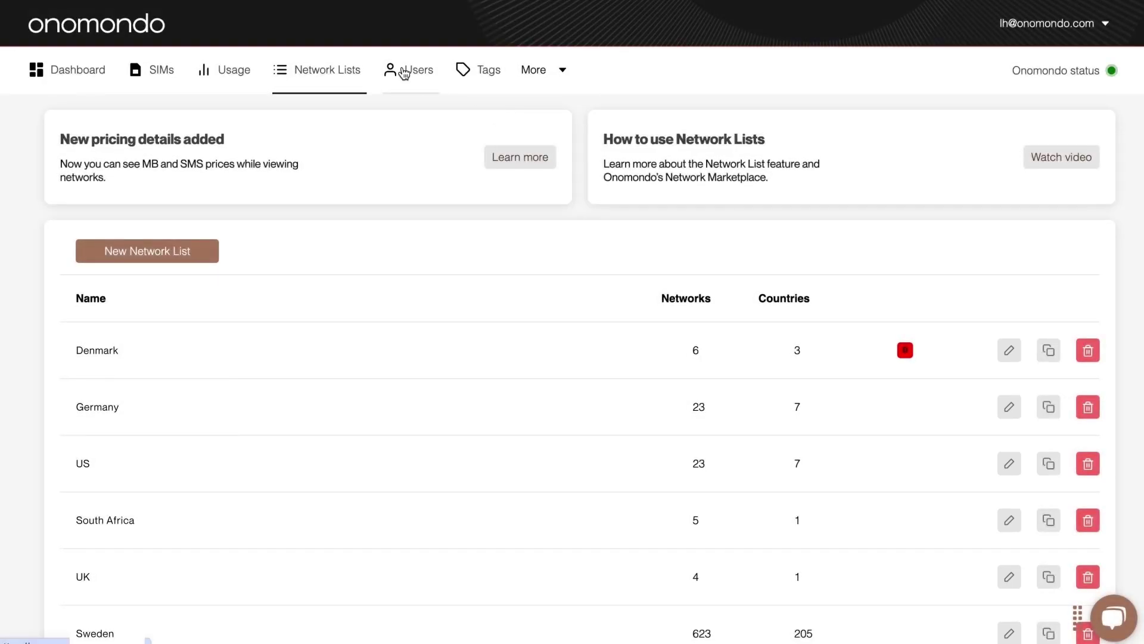
- Show the 2024 - Jan usage report via the Usage page
{"action": "left_click", "coordinate": [228, 71]}
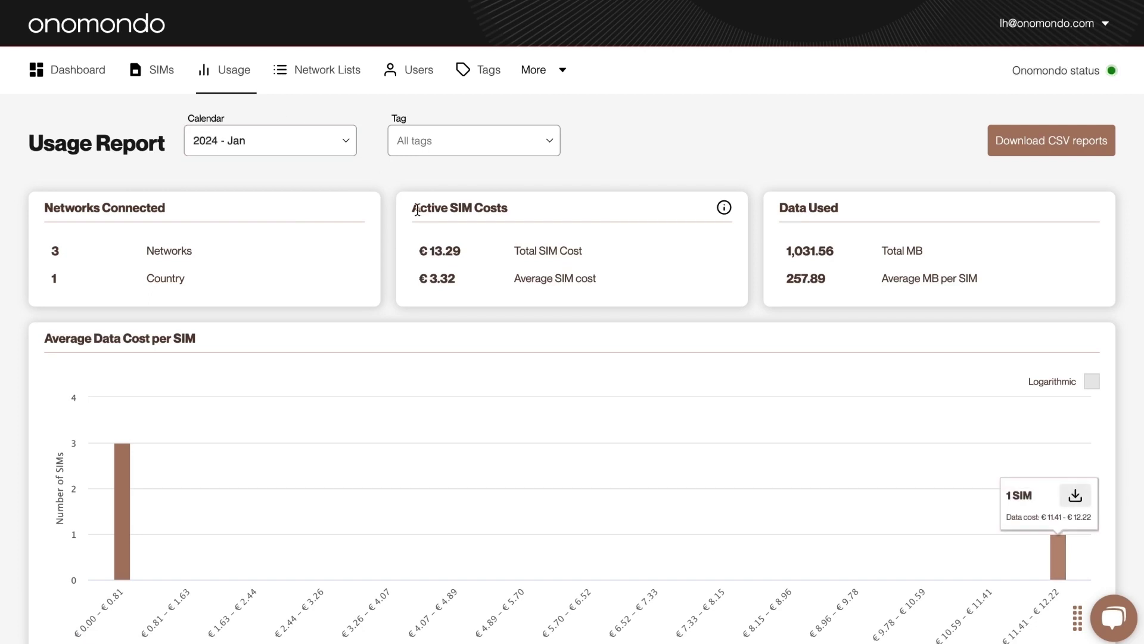
{"action": "scroll", "coordinate": [749, 508], "scroll_direction": "down", "scroll_amount": 1}
{"action": "scroll", "coordinate": [749, 508], "scroll_direction": "down", "scroll_amount": 2}
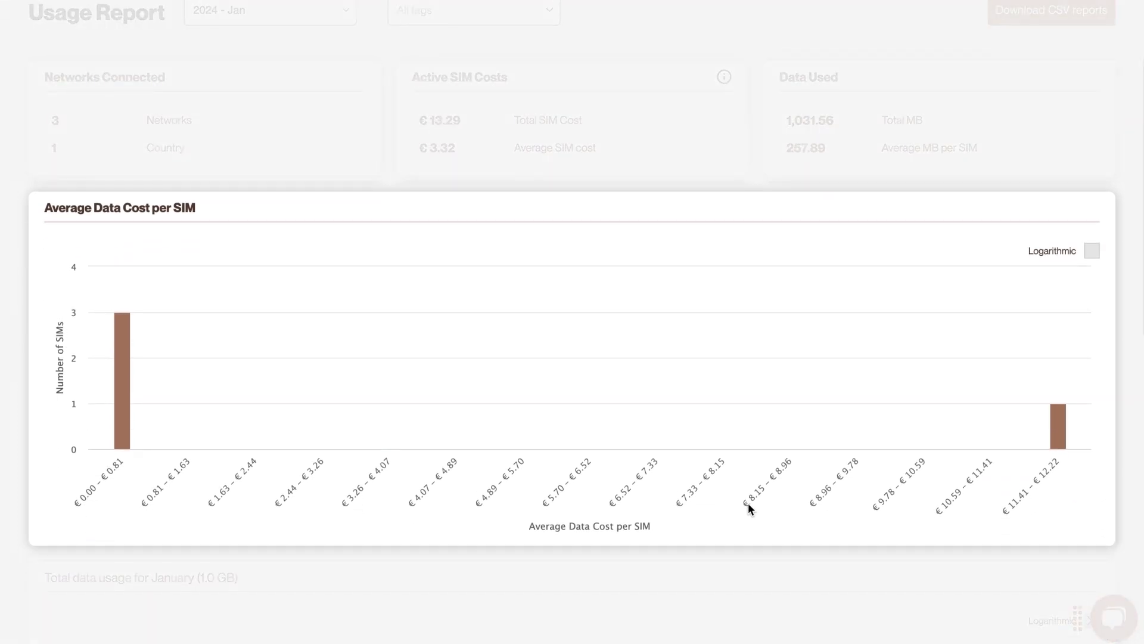
{"action": "scroll", "coordinate": [749, 502], "scroll_direction": "down", "scroll_amount": 5}
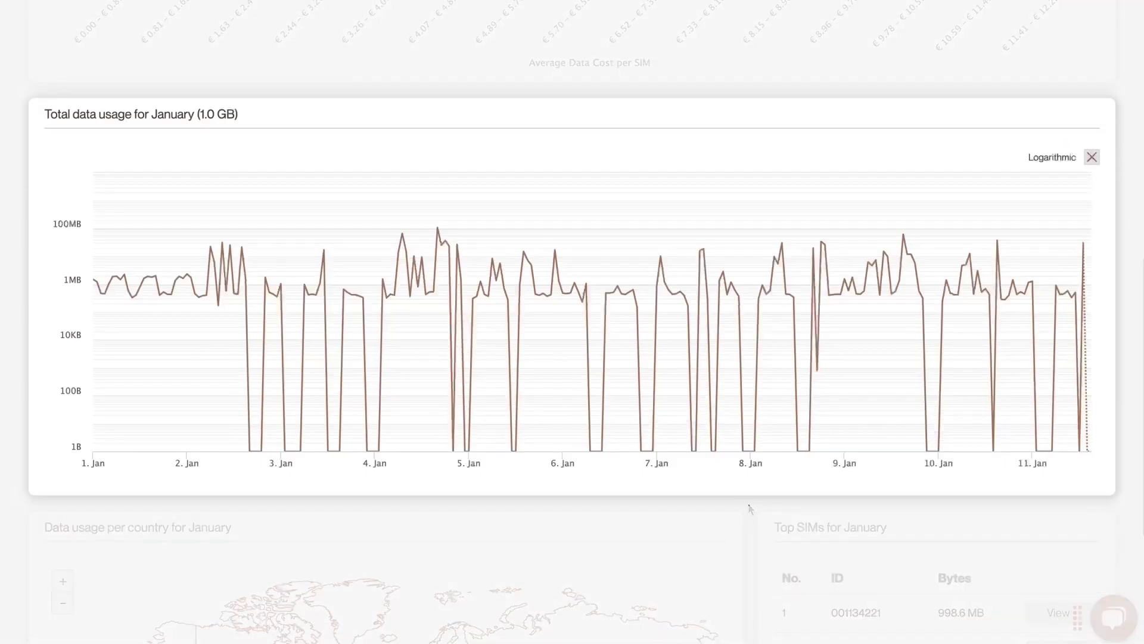
{"action": "scroll", "coordinate": [749, 502], "scroll_direction": "up", "scroll_amount": 5}
{"action": "scroll", "coordinate": [748, 503], "scroll_direction": "up", "scroll_amount": 5}
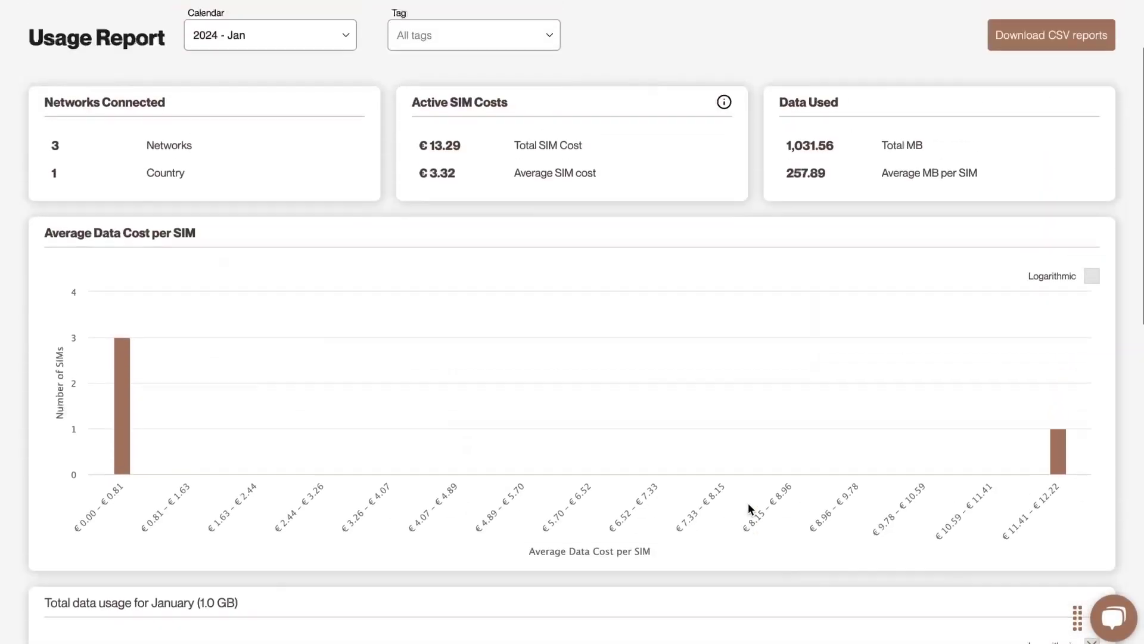
{"action": "scroll", "coordinate": [749, 509], "scroll_direction": "up", "scroll_amount": 2}
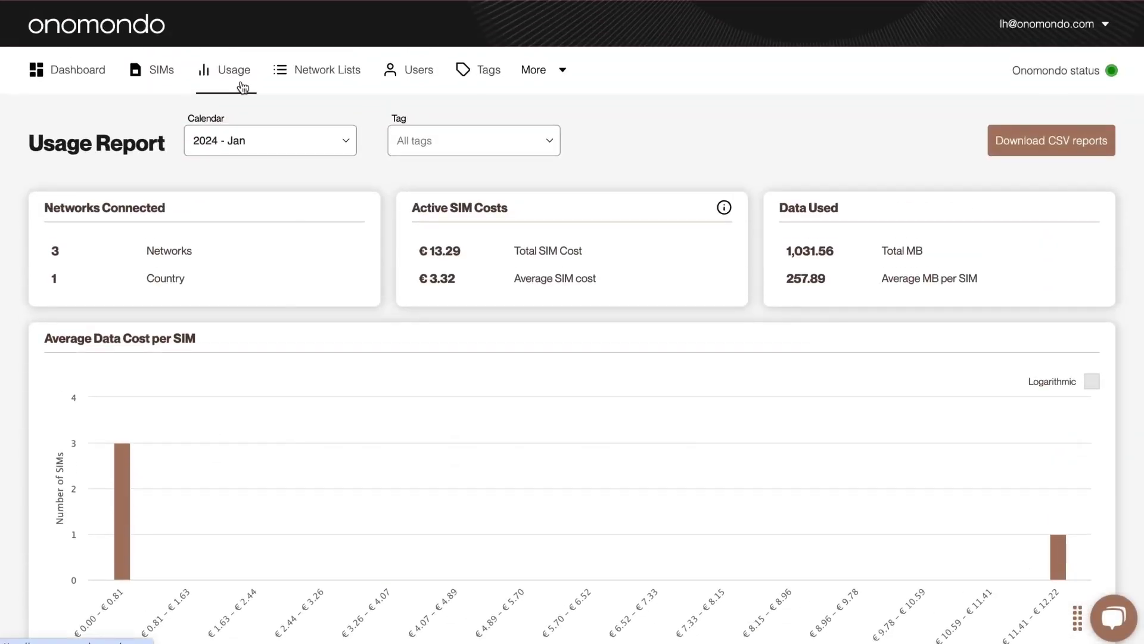